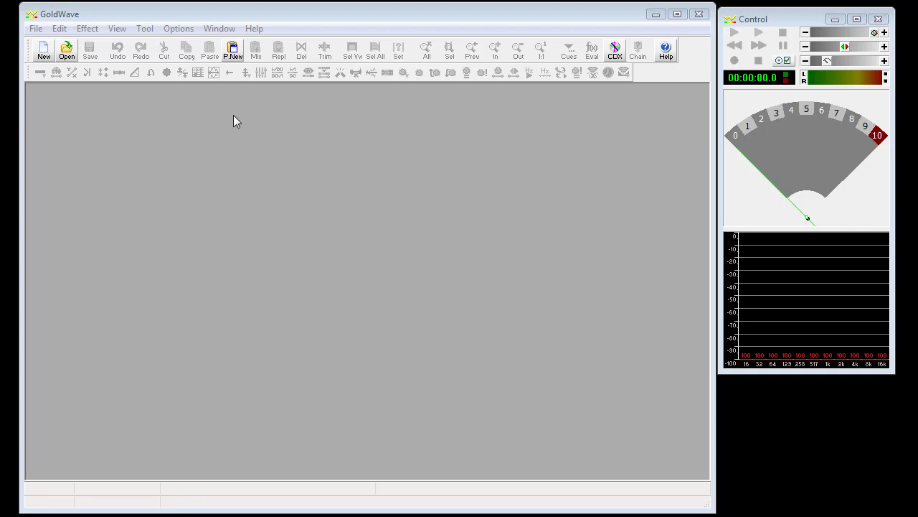
Open Female Count to 10.wav from the Training folder and briefly play it.
{"action": "left_click", "coordinate": [67, 50]}
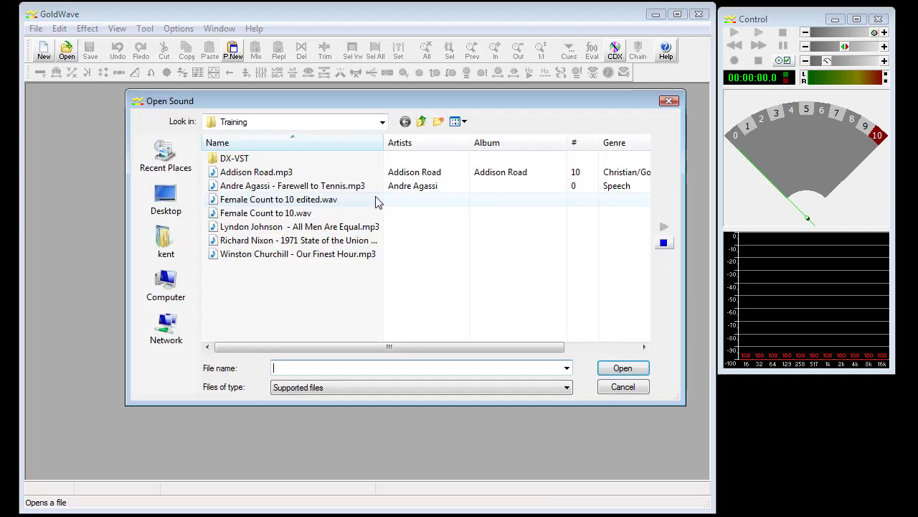
{"action": "left_click", "coordinate": [234, 214]}
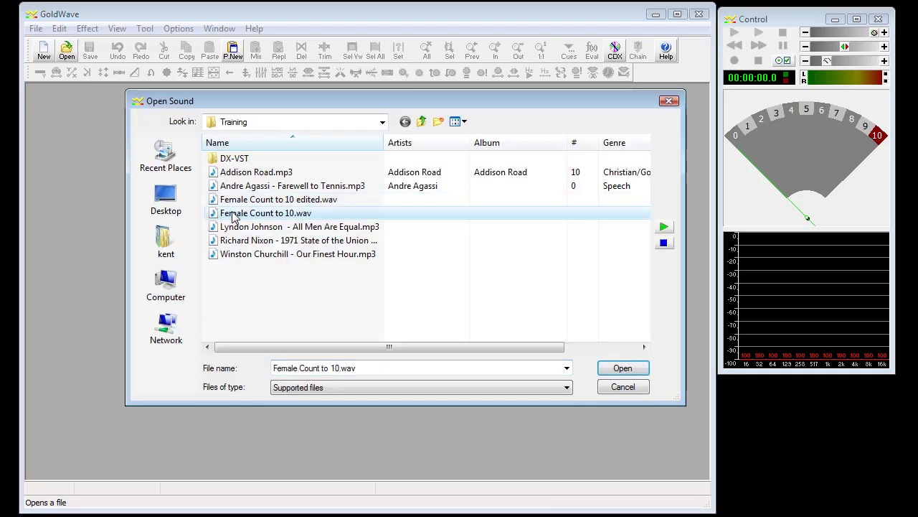
{"action": "left_click", "coordinate": [623, 368]}
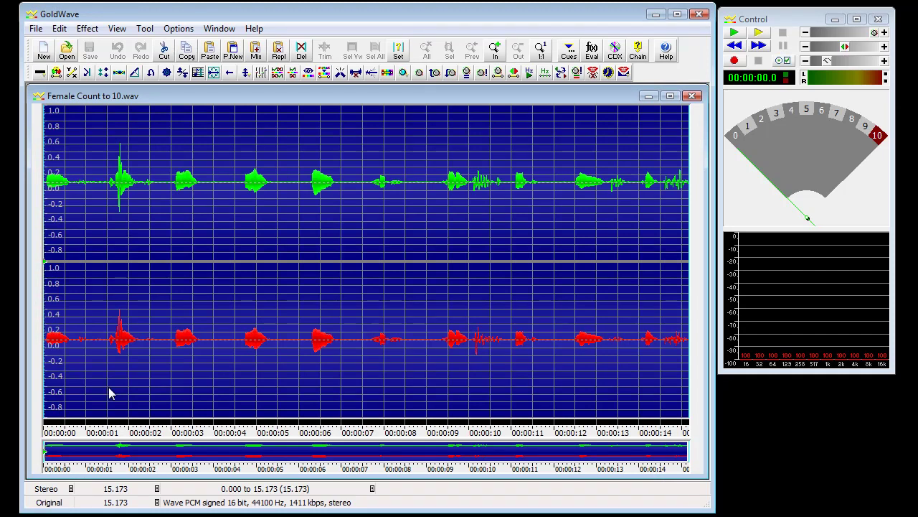
{"action": "key", "text": "space"}
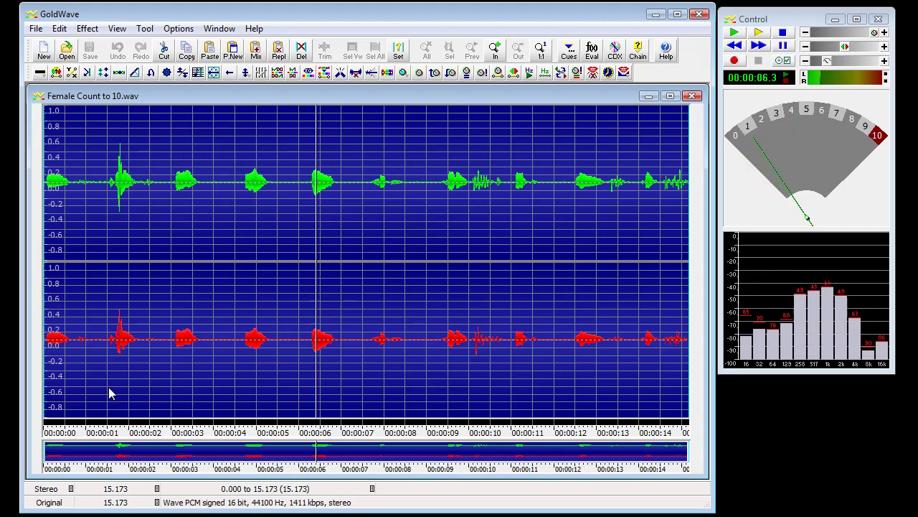
{"action": "key", "text": "space"}
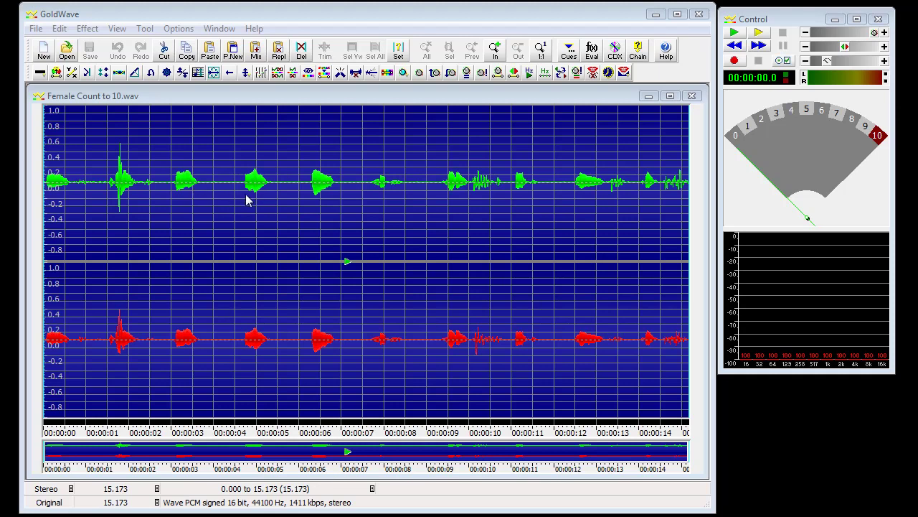
Cut 2.731–4.147 s from the recording, leaving 13.757 s, and play the result.
{"action": "left_click_drag", "start_coordinate": [158, 200], "coordinate": [221, 201]}
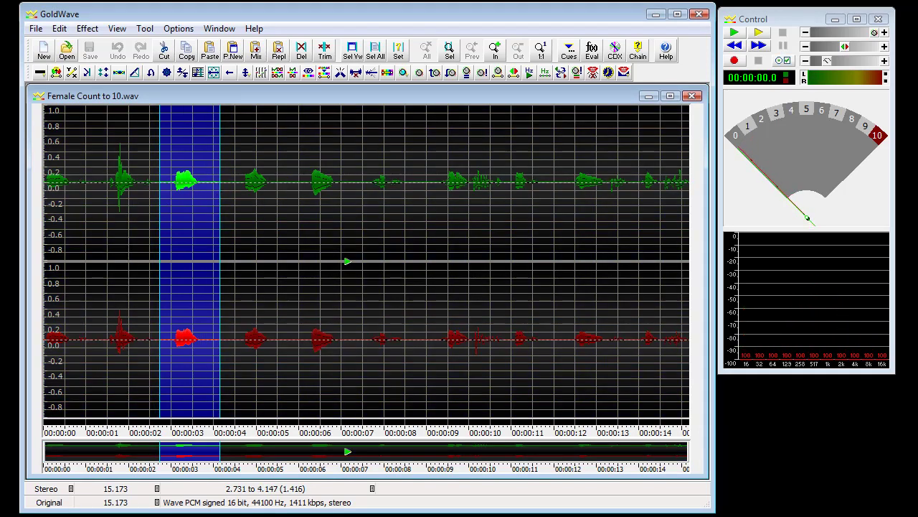
{"action": "left_click", "coordinate": [58, 28]}
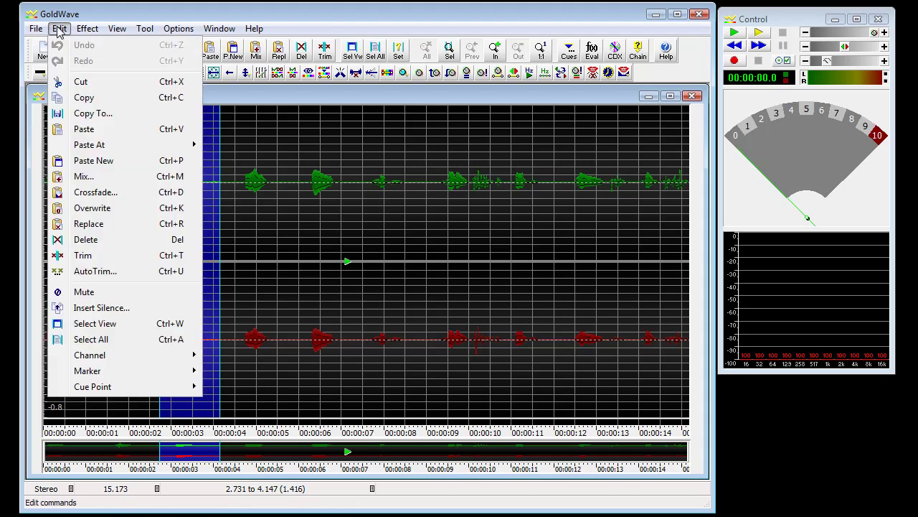
{"action": "left_click", "coordinate": [83, 83]}
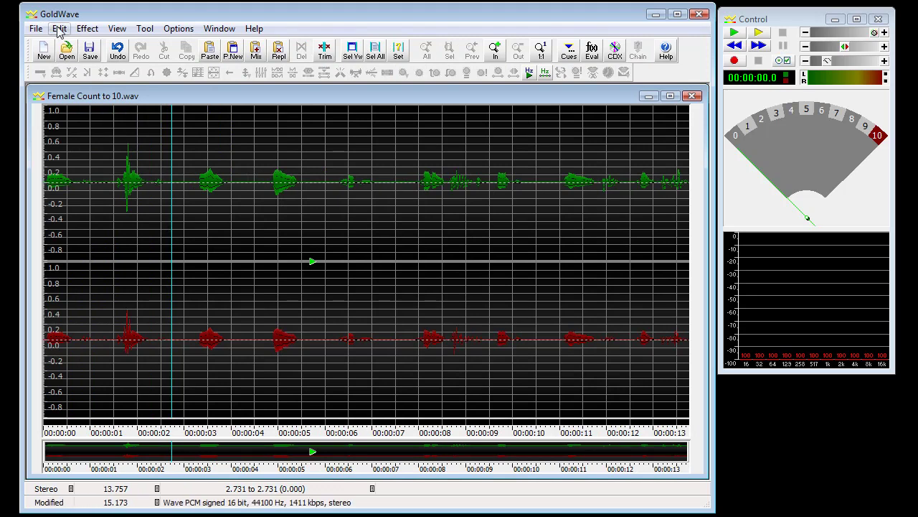
{"action": "left_click", "coordinate": [375, 50]}
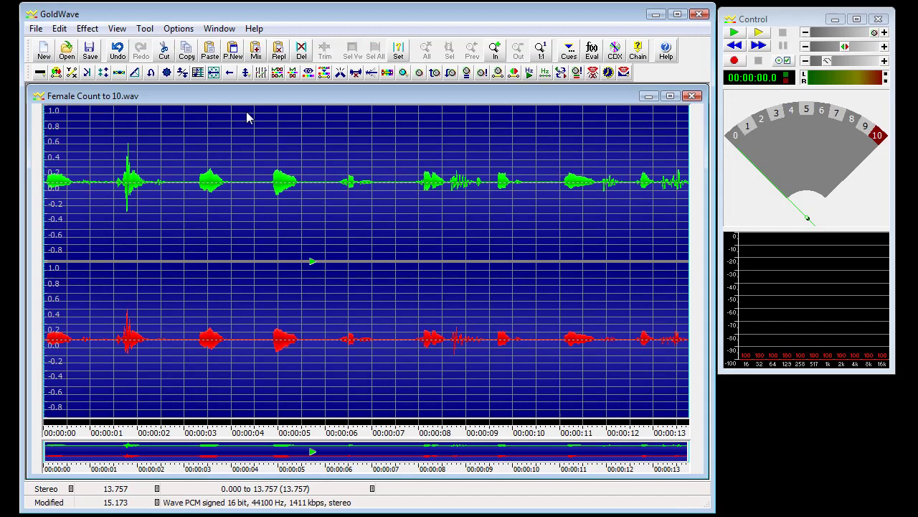
{"action": "left_click", "coordinate": [97, 432]}
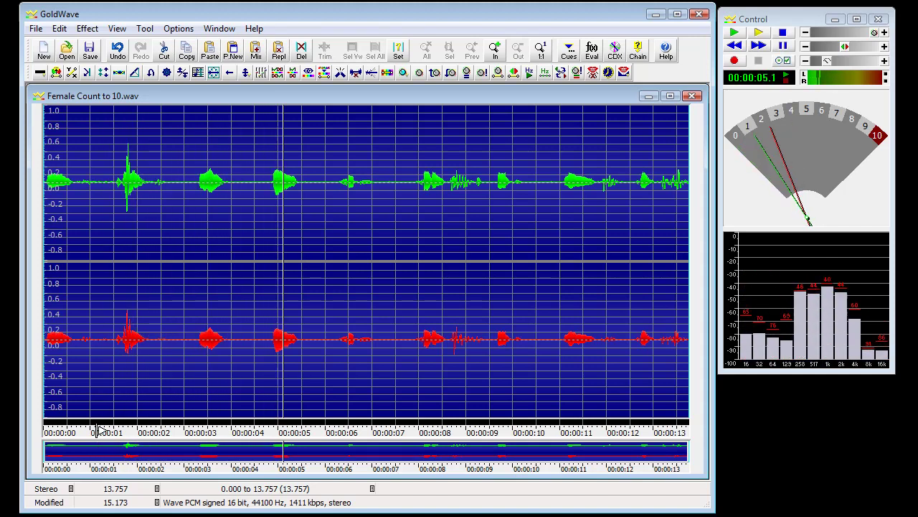
{"action": "key", "text": "space"}
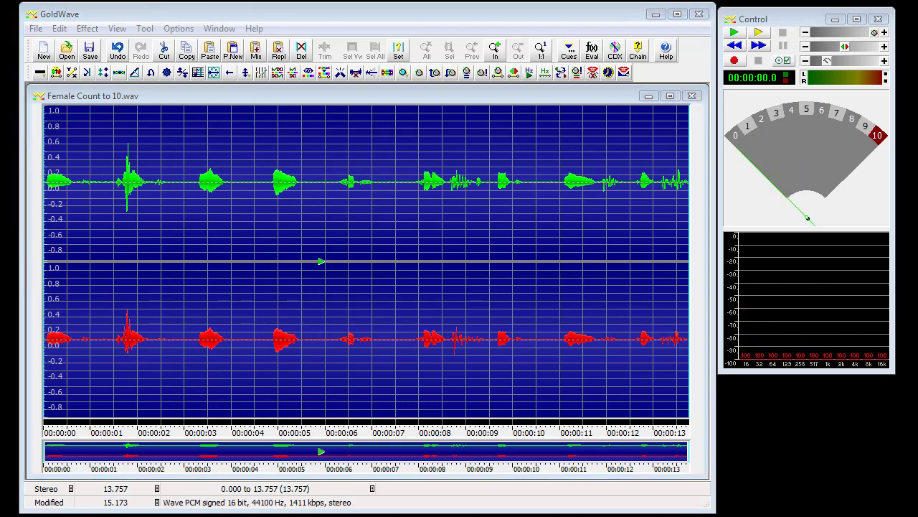
{"action": "left_click", "coordinate": [60, 29]}
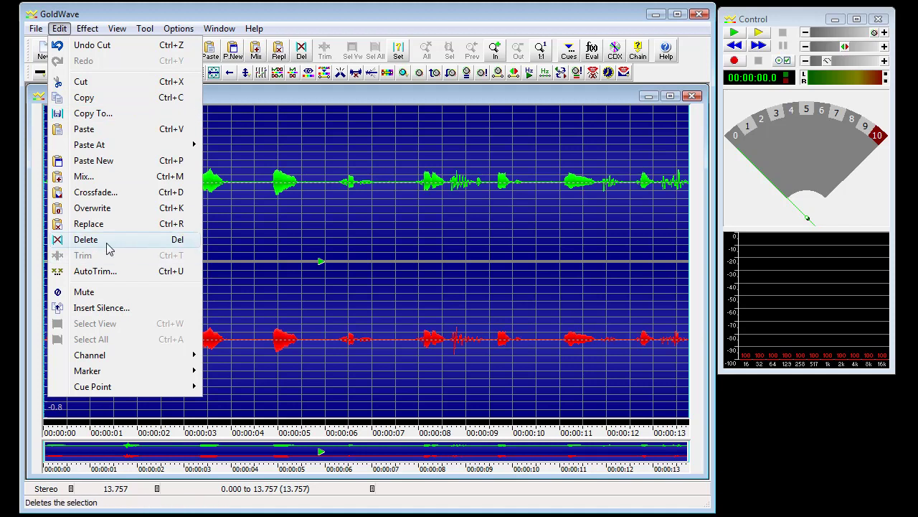
{"action": "left_click", "coordinate": [80, 240]}
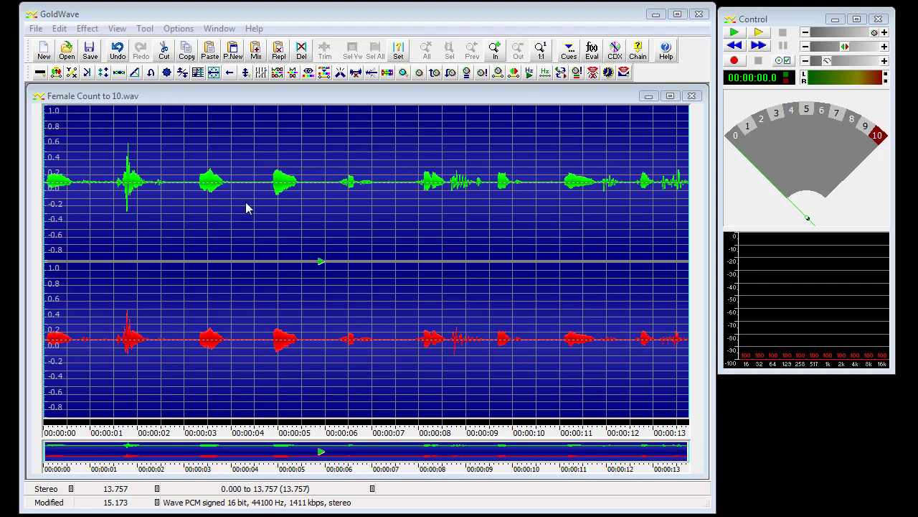
Paste the cut clip back in at 5.931 s, restoring 15.173 s, and play it back.
{"action": "left_click", "coordinate": [321, 208]}
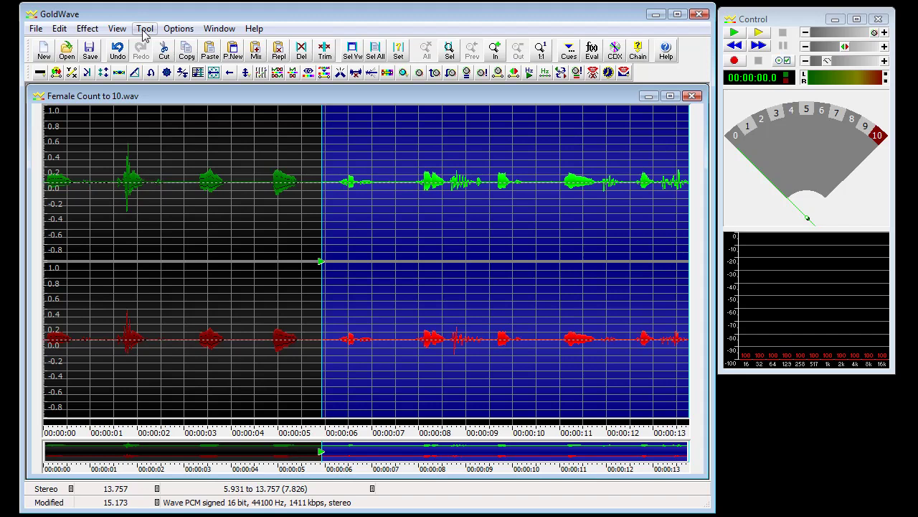
{"action": "left_click", "coordinate": [60, 29]}
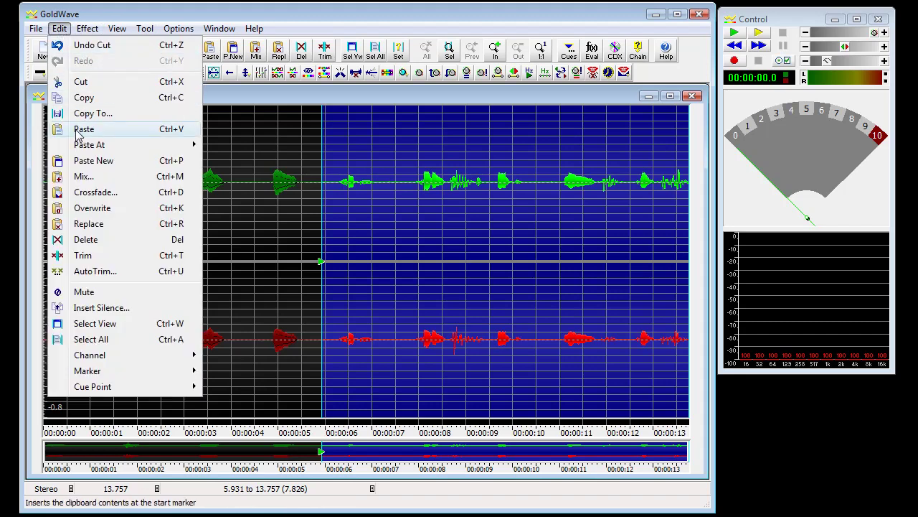
{"action": "left_click", "coordinate": [186, 6]}
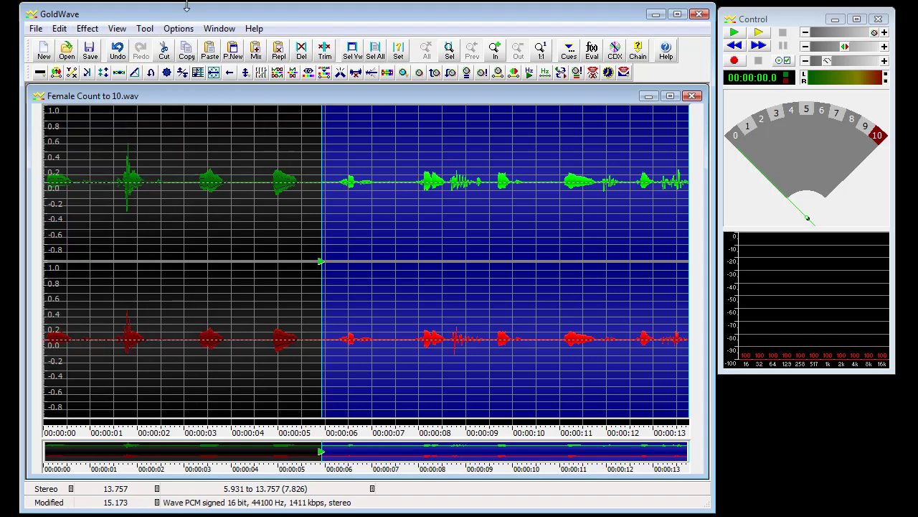
{"action": "left_click", "coordinate": [211, 57]}
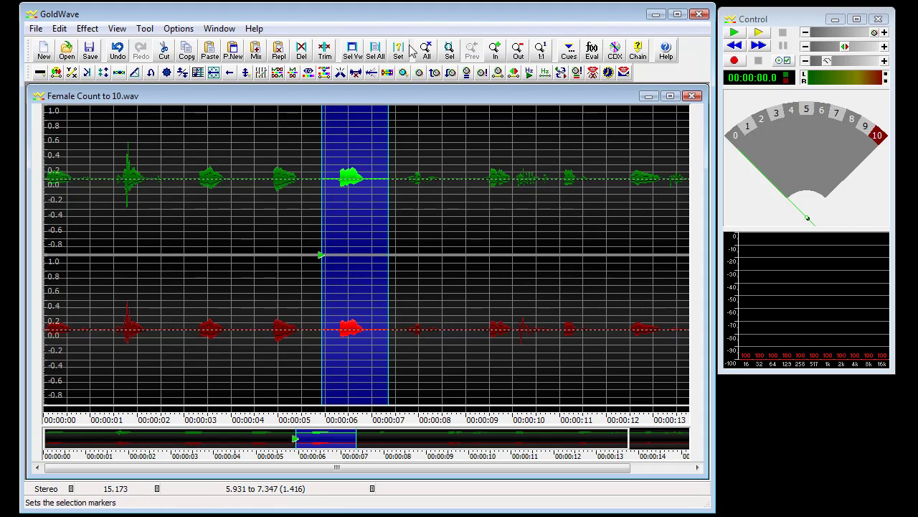
{"action": "left_click", "coordinate": [375, 50]}
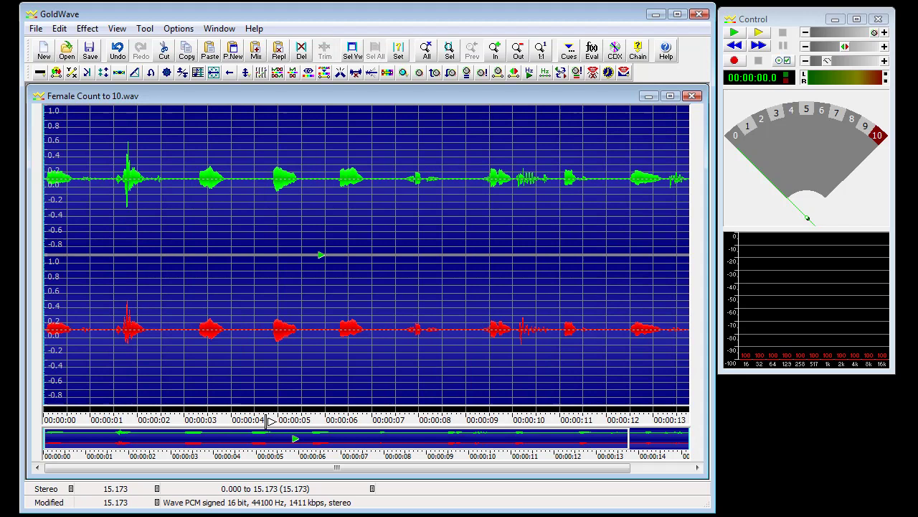
{"action": "left_click", "coordinate": [267, 419]}
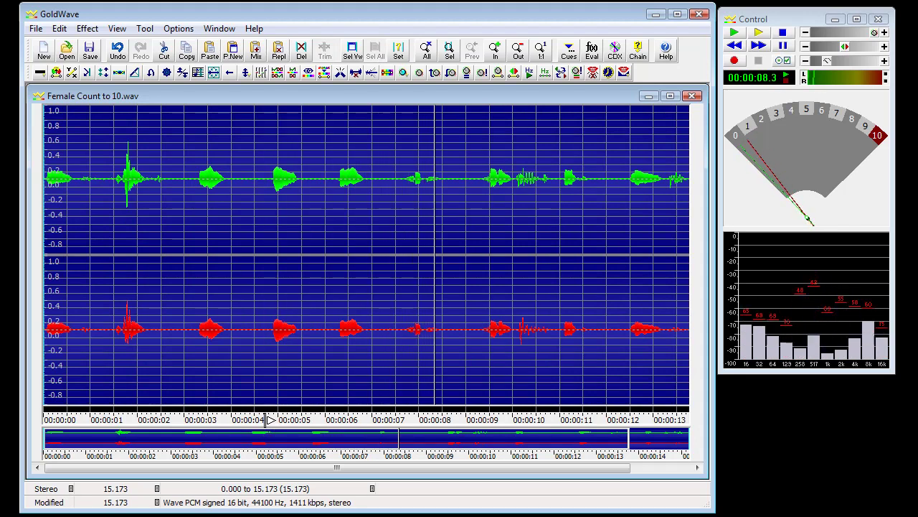
{"action": "key", "text": "space"}
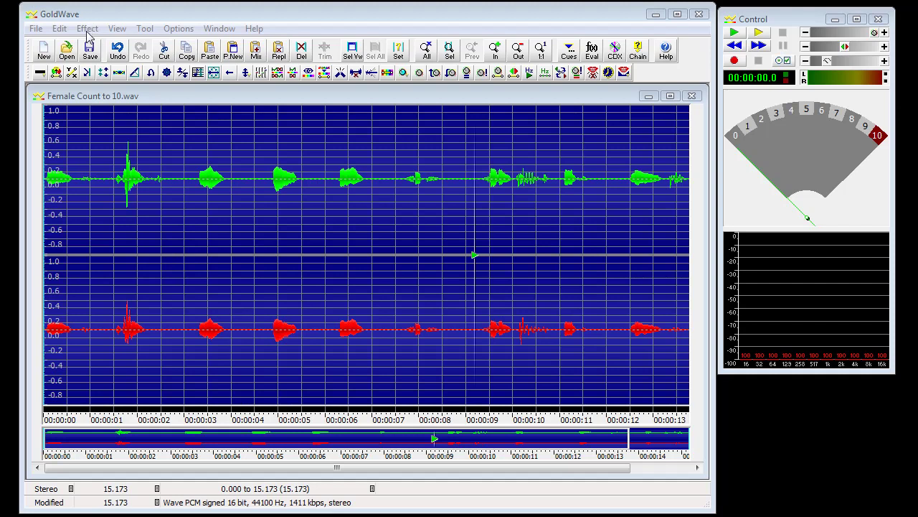
Paste the clip in at the very beginning of the recording.
{"action": "left_click", "coordinate": [61, 30]}
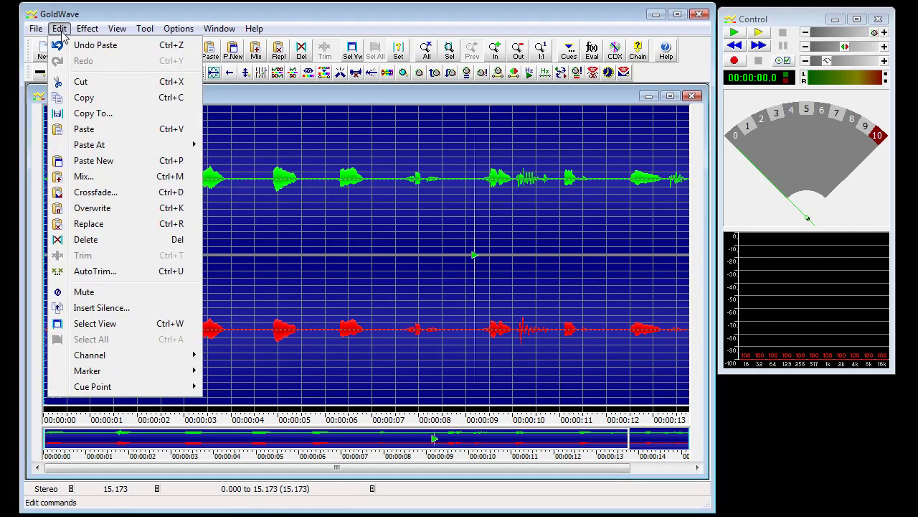
{"action": "mouse_move", "coordinate": [104, 144]}
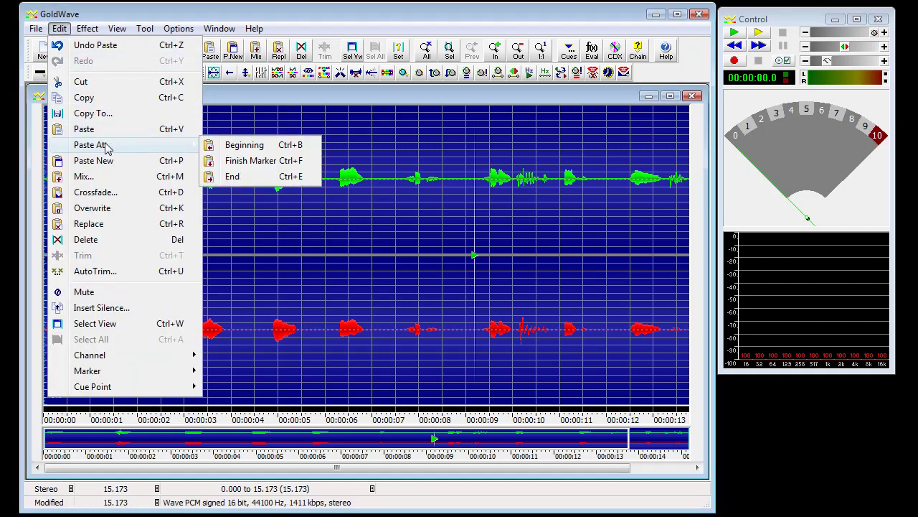
{"action": "left_click", "coordinate": [244, 151]}
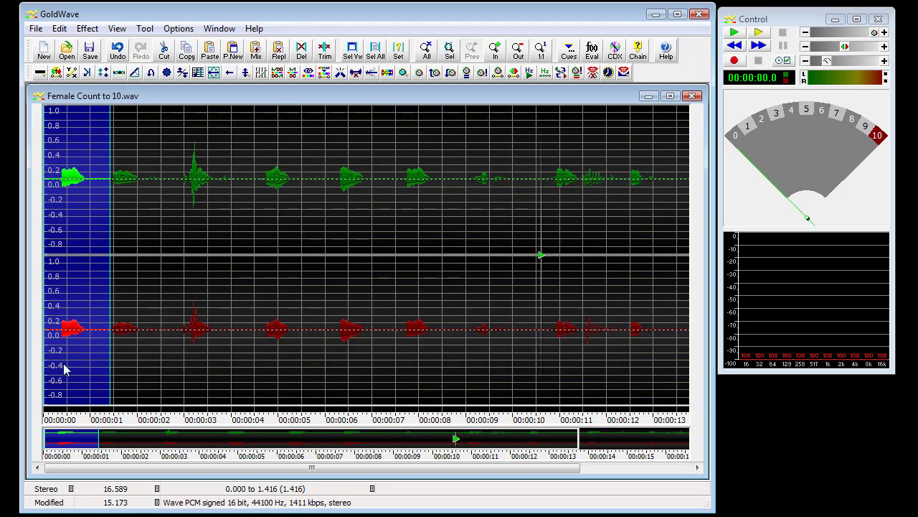
Select the entire recording and play its opening seconds.
{"action": "key", "text": "ctrl+a"}
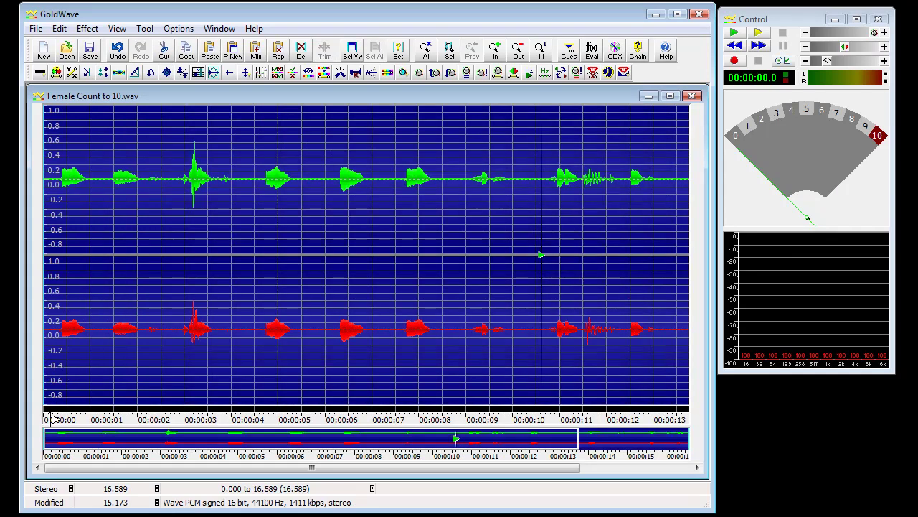
{"action": "key", "text": "space"}
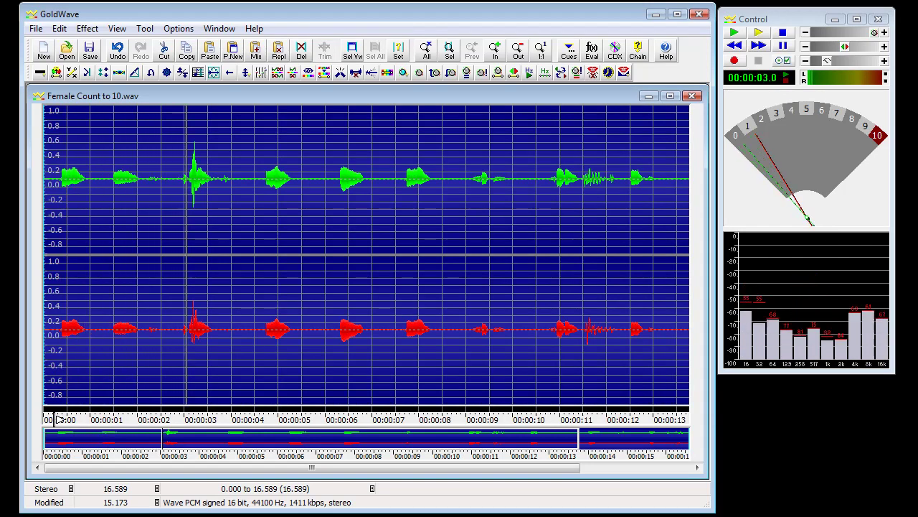
{"action": "key", "text": "space"}
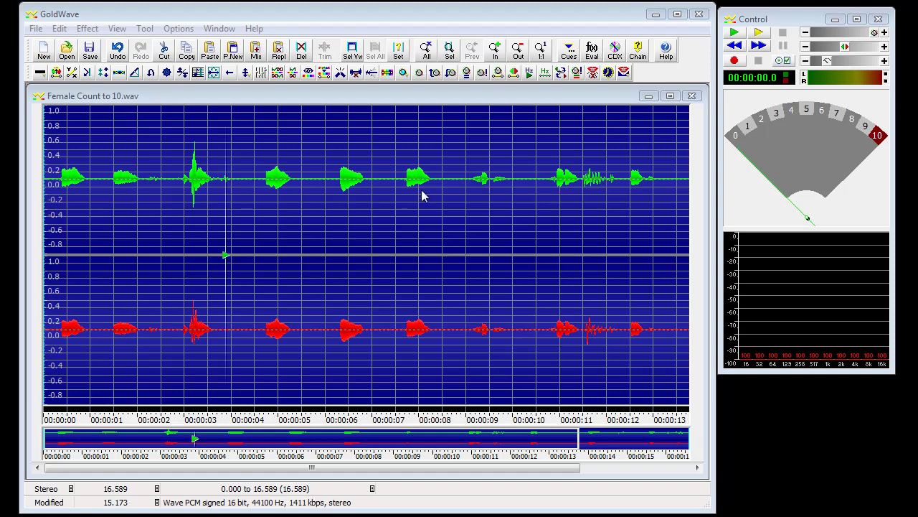
{"action": "left_click", "coordinate": [59, 28]}
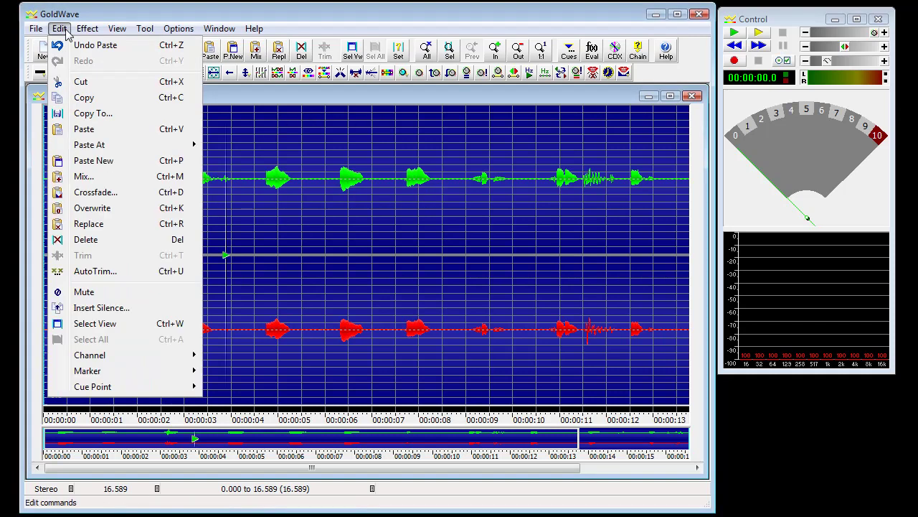
{"action": "left_click", "coordinate": [108, 160]}
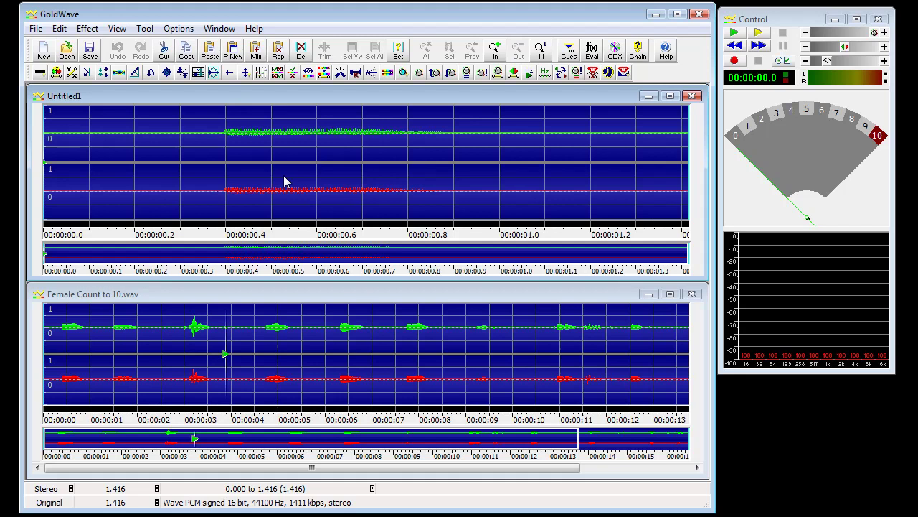
{"action": "key", "text": "space"}
{"action": "left_click", "coordinate": [693, 96]}
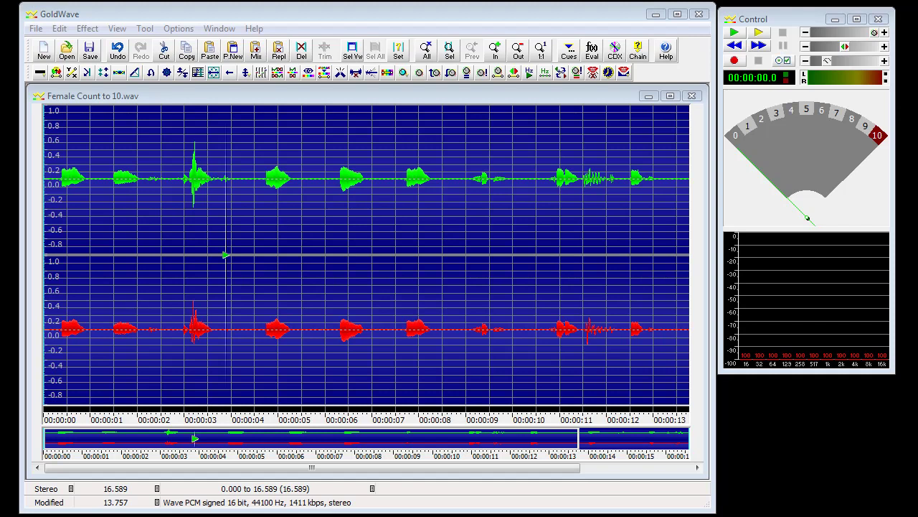
Keep Storage undo levels at 15, then undo the last edit to restore 15.173 s.
{"action": "left_click", "coordinate": [179, 28]}
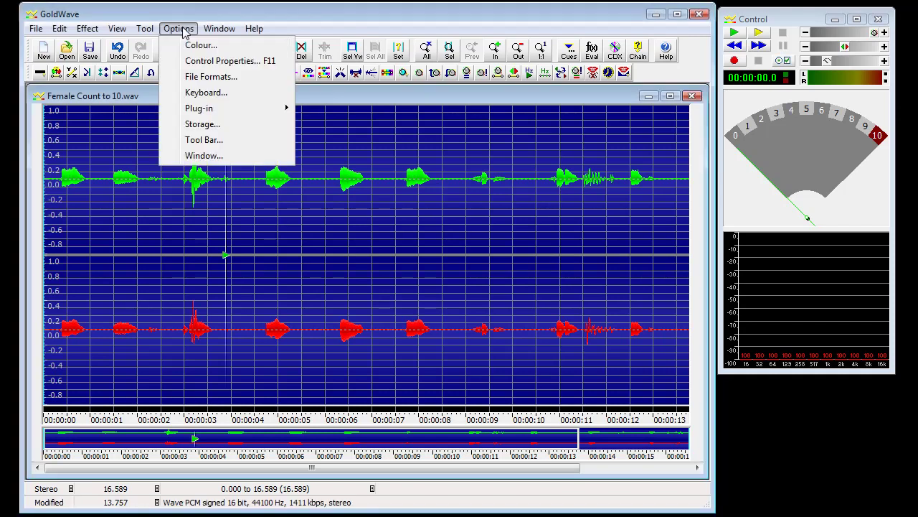
{"action": "left_click", "coordinate": [202, 127]}
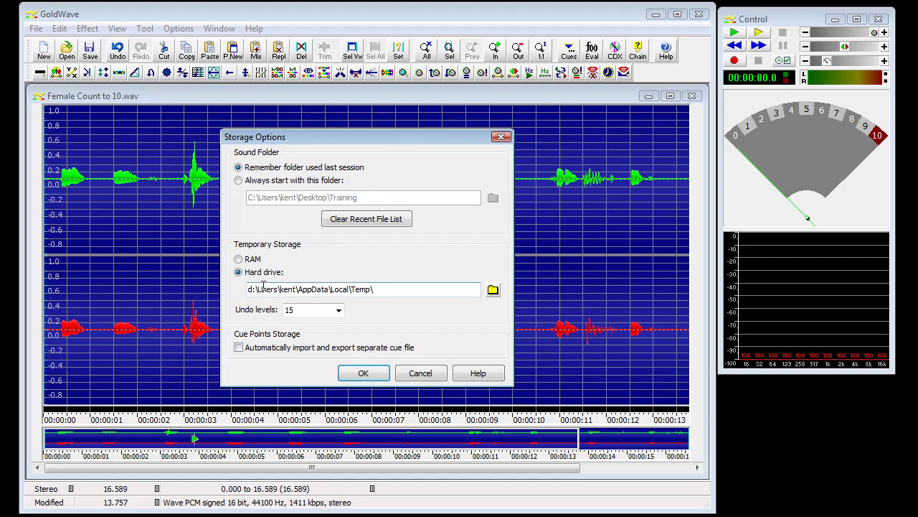
{"action": "left_click", "coordinate": [338, 313]}
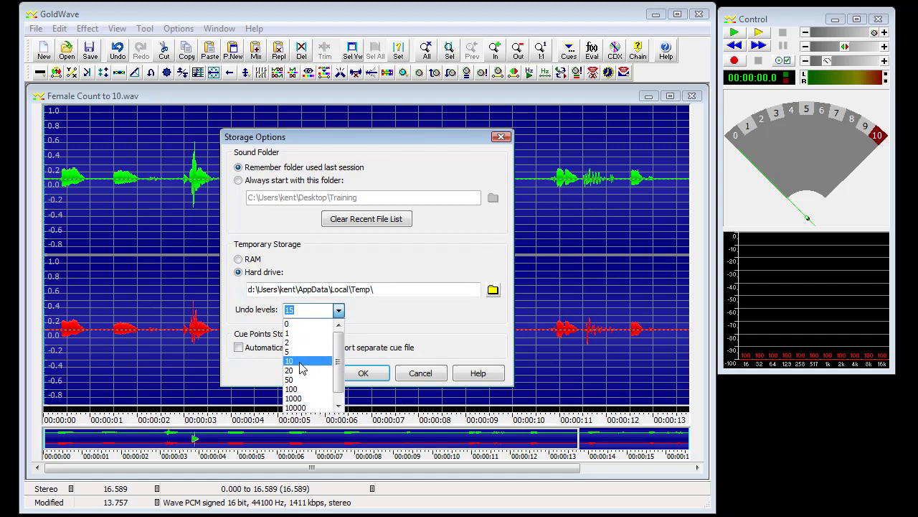
{"action": "left_click", "coordinate": [390, 315]}
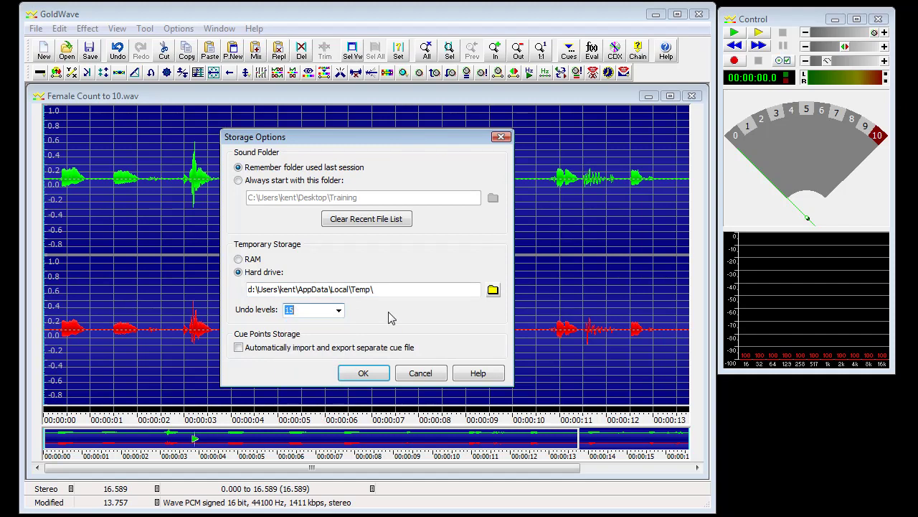
{"action": "left_click", "coordinate": [363, 374]}
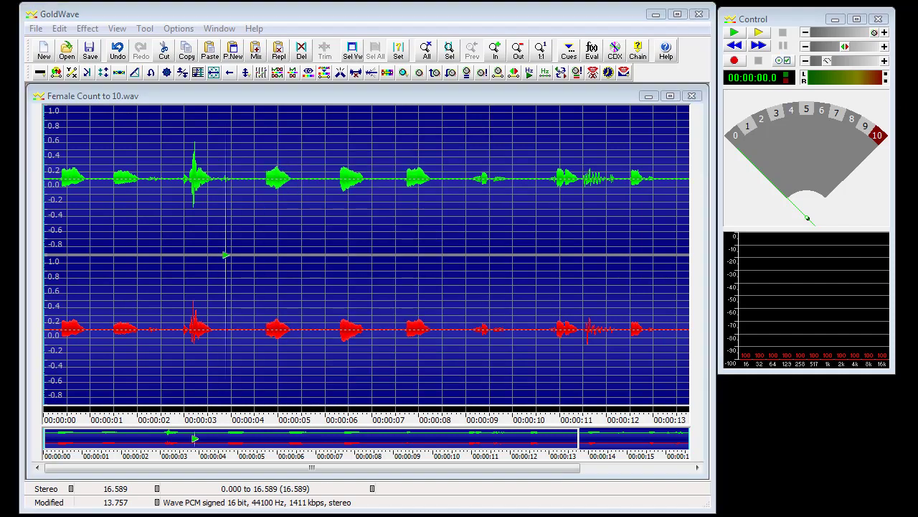
{"action": "left_click", "coordinate": [119, 55]}
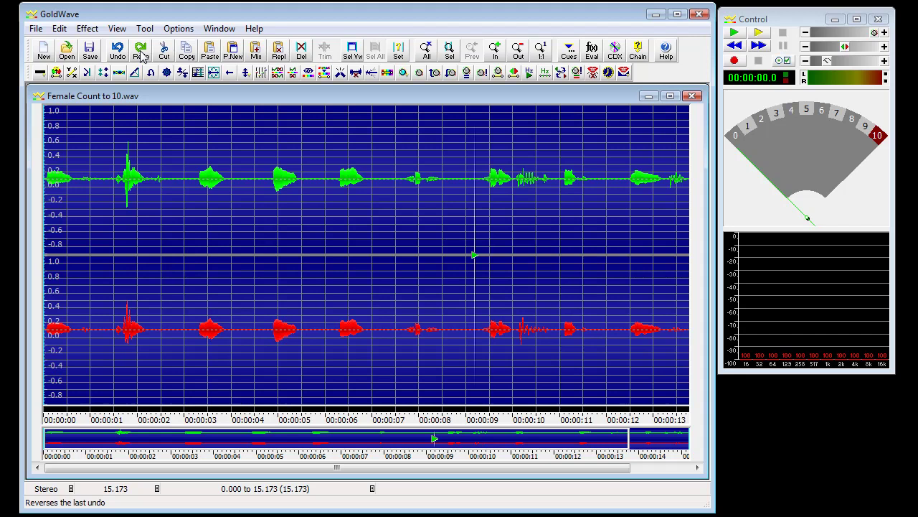
Undo the previous edit too, returning the recording to its original state.
{"action": "key", "text": "ctrl+z"}
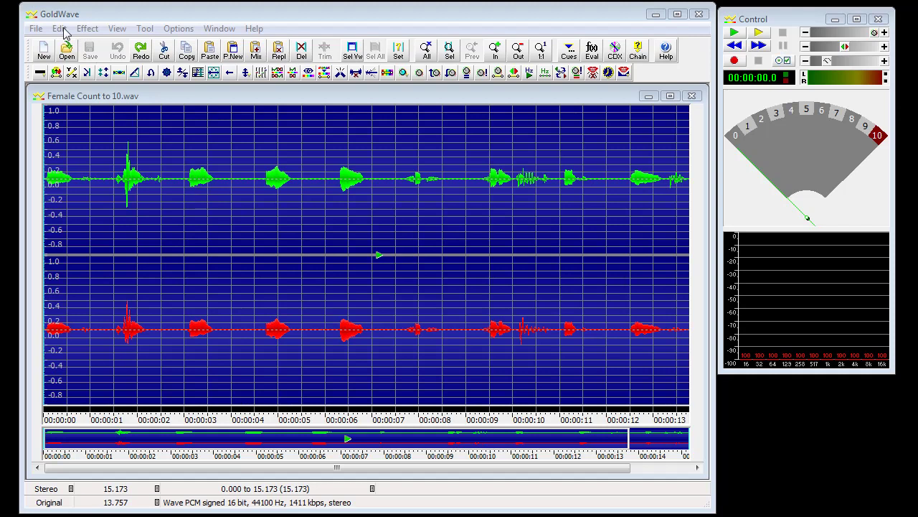
{"action": "left_click", "coordinate": [60, 28]}
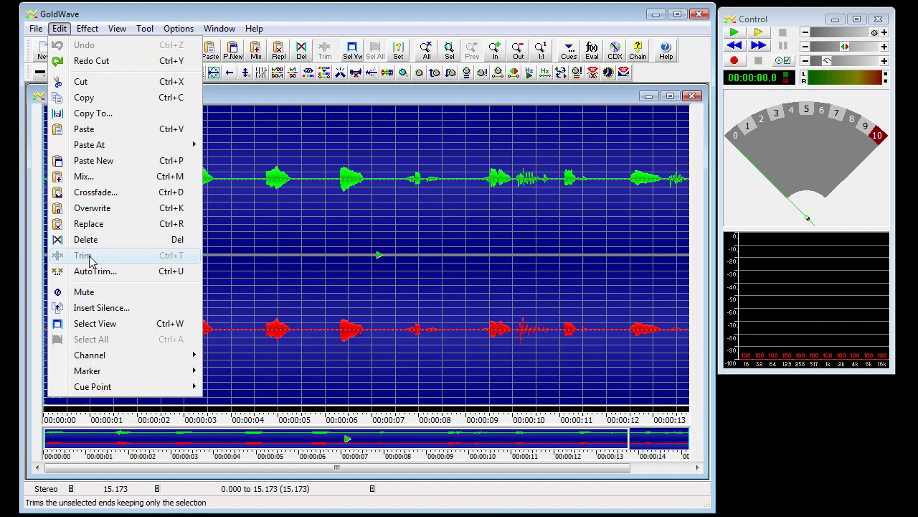
{"action": "left_click", "coordinate": [261, 207]}
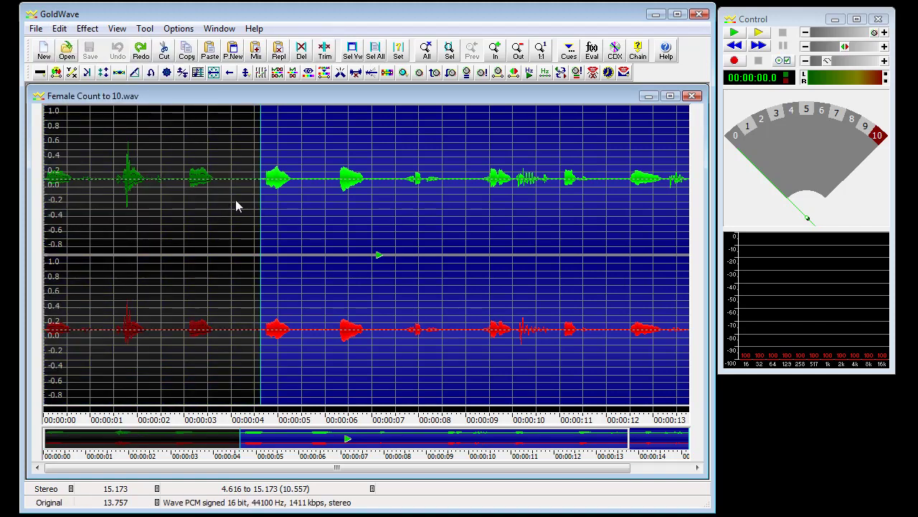
{"action": "left_click_drag", "start_coordinate": [237, 206], "coordinate": [309, 205]}
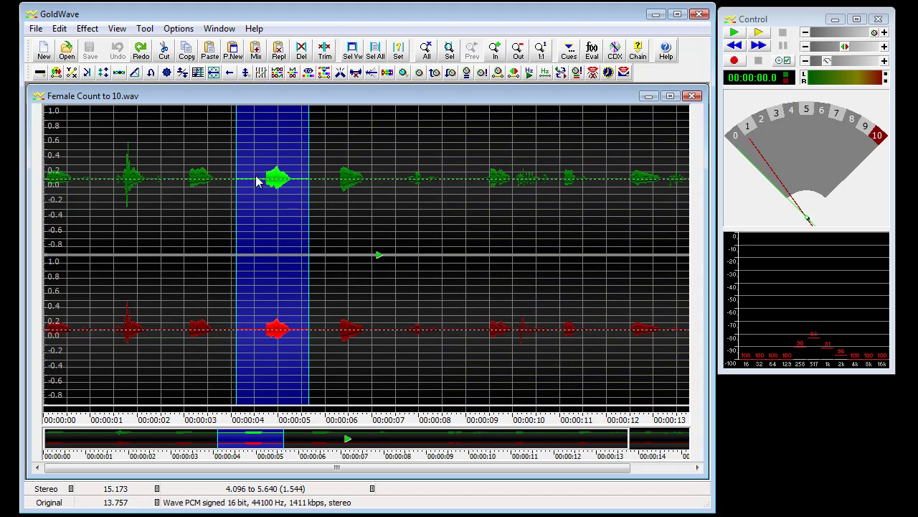
{"action": "left_click_drag", "start_coordinate": [173, 199], "coordinate": [233, 198]}
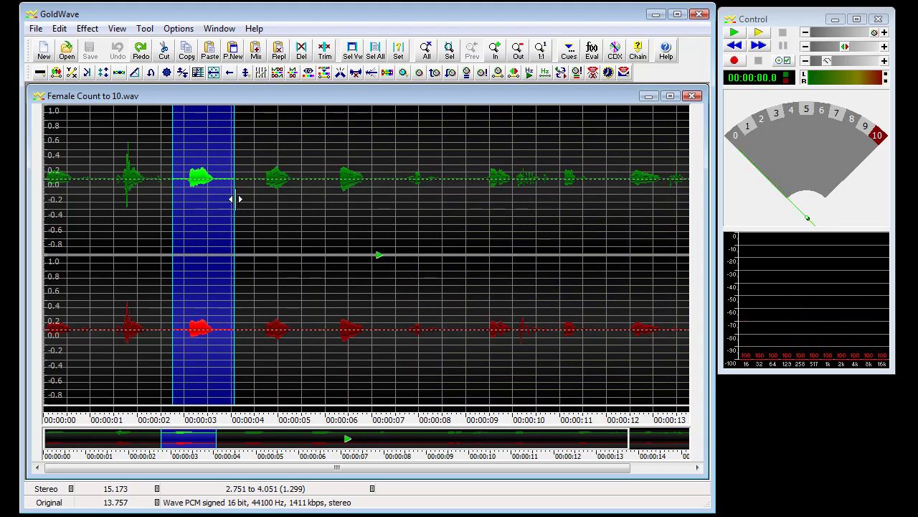
{"action": "left_click", "coordinate": [59, 28]}
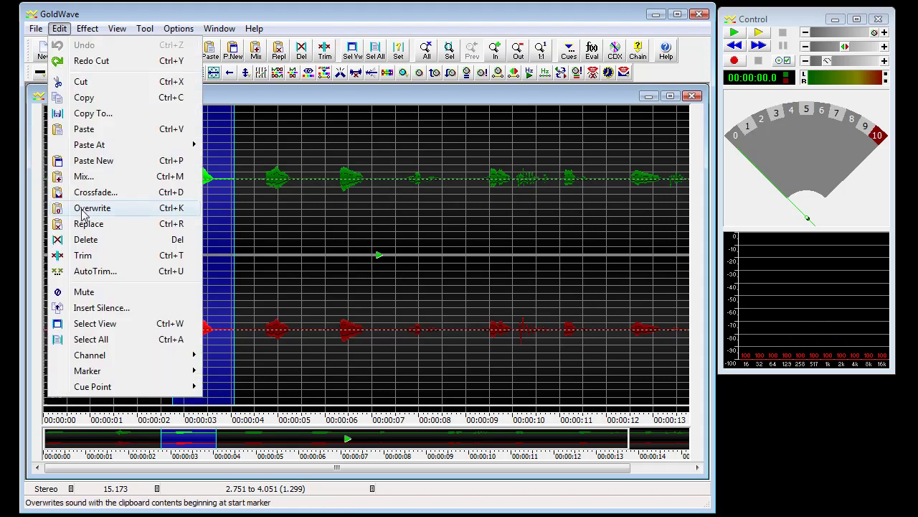
{"action": "left_click", "coordinate": [90, 256]}
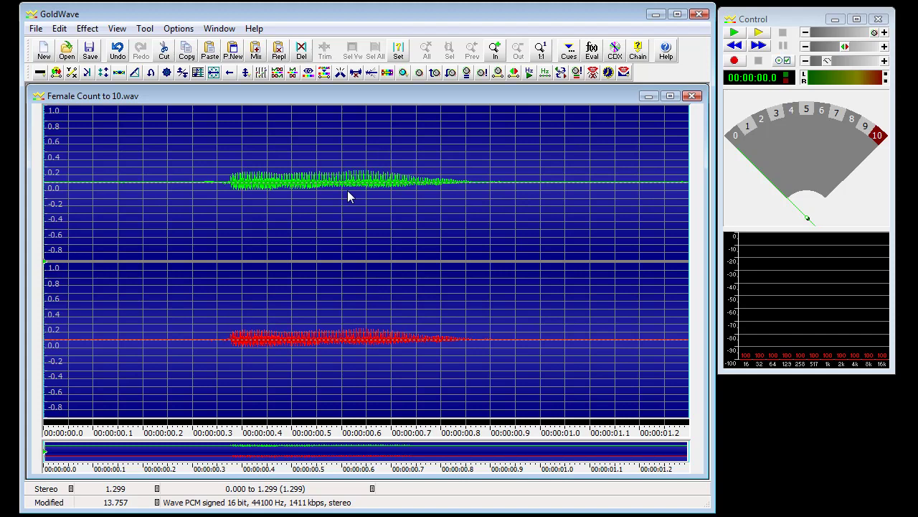
{"action": "left_click", "coordinate": [117, 51]}
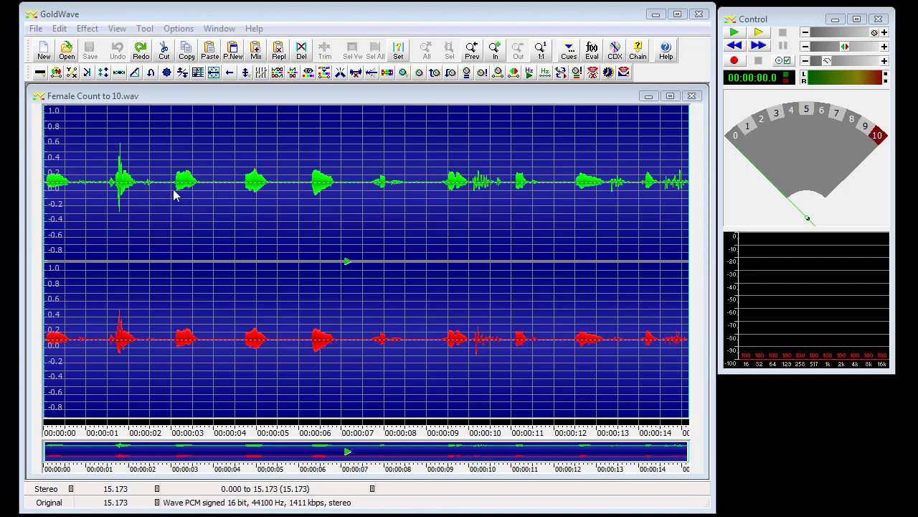
Mute the 2.765–4.114 s stretch on both channels.
{"action": "left_click_drag", "start_coordinate": [162, 198], "coordinate": [219, 205]}
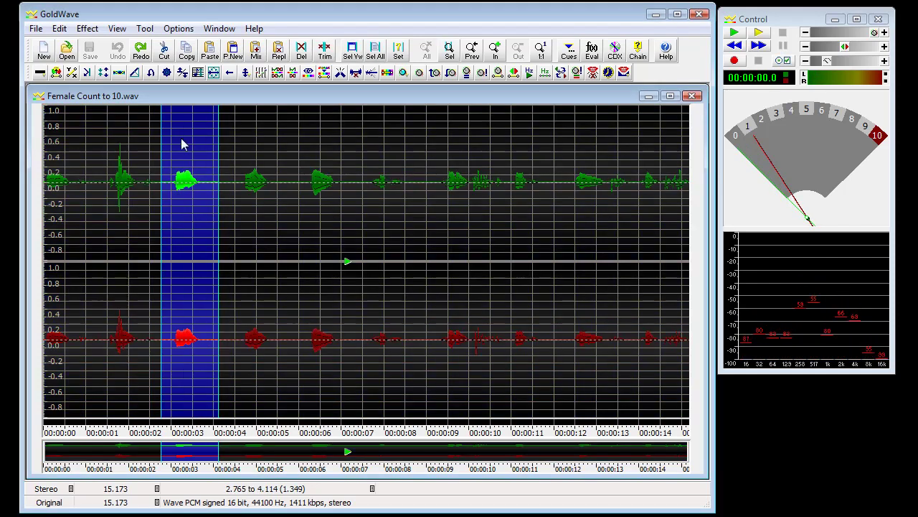
{"action": "left_click", "coordinate": [59, 28]}
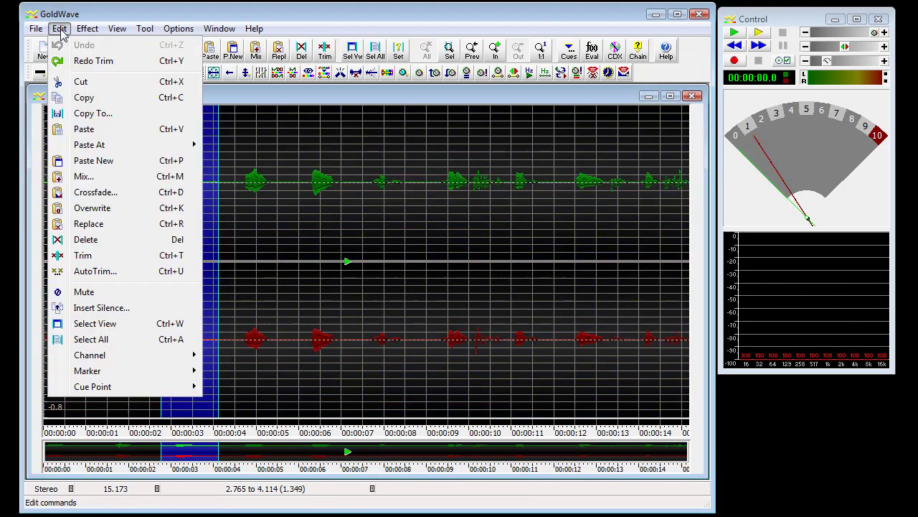
{"action": "left_click", "coordinate": [100, 292]}
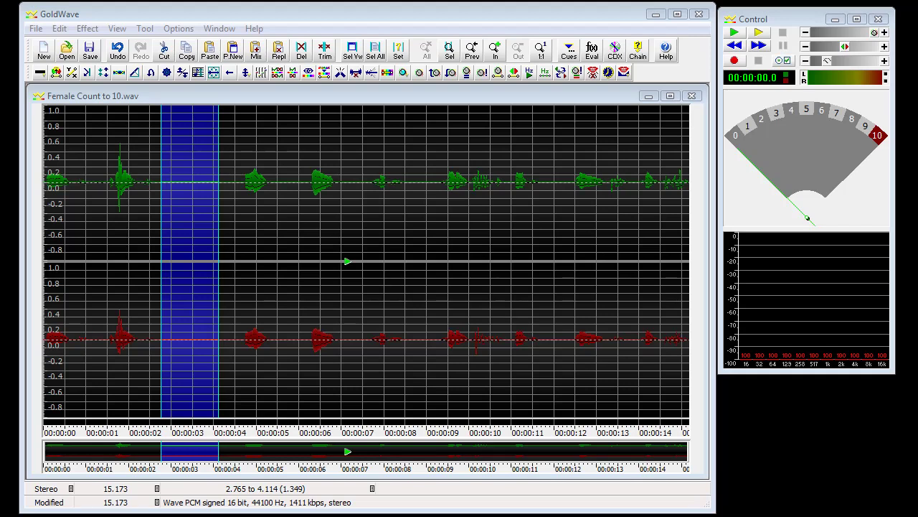
{"action": "key", "text": "alt+e"}
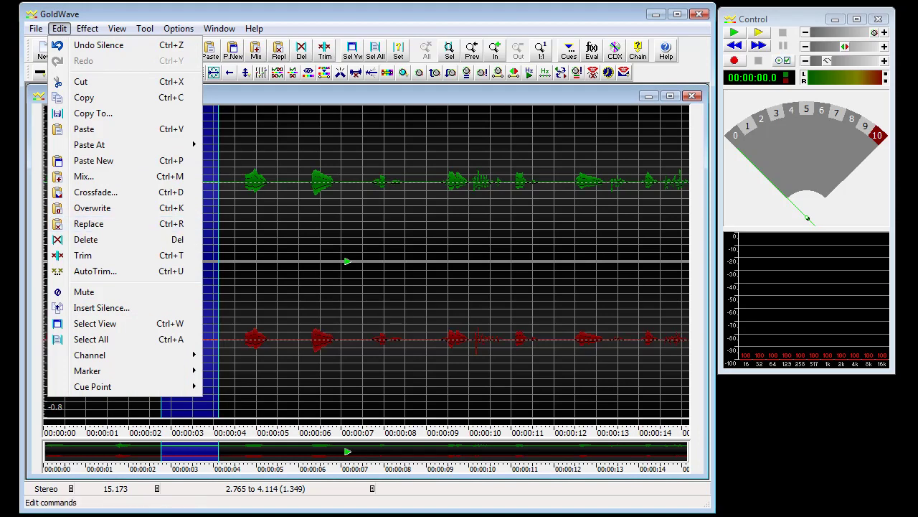
{"action": "key", "text": "Escape"}
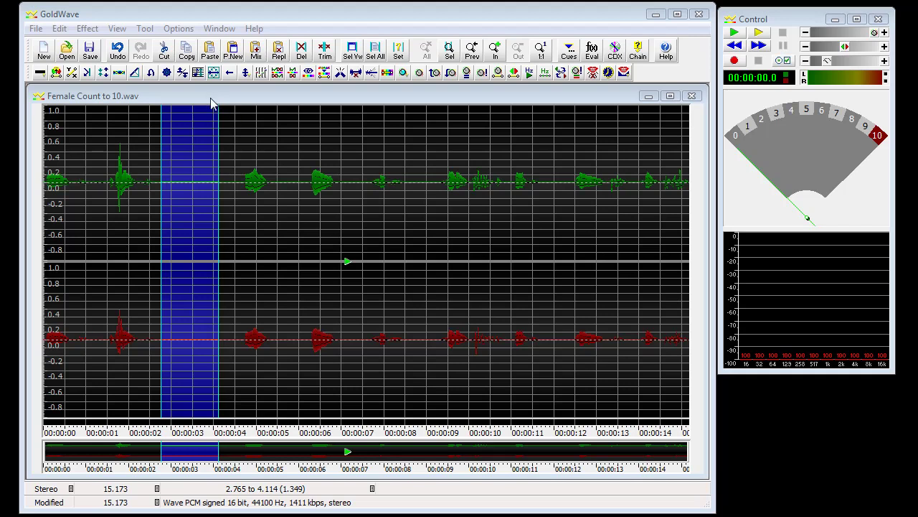
Restrict editing to the right channel and cut its 2.8–4.1 s stretch.
{"action": "left_click", "coordinate": [59, 28]}
{"action": "mouse_move", "coordinate": [108, 354]}
{"action": "left_click", "coordinate": [252, 377]}
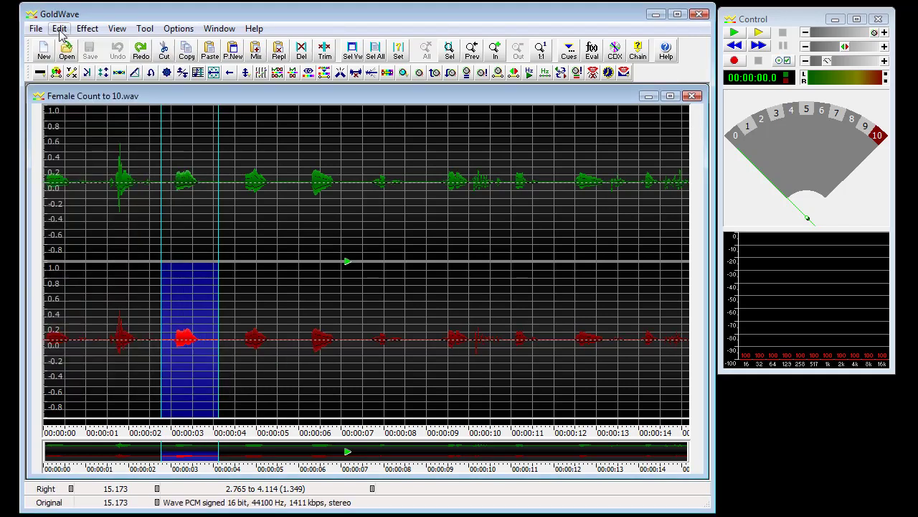
{"action": "left_click", "coordinate": [59, 28]}
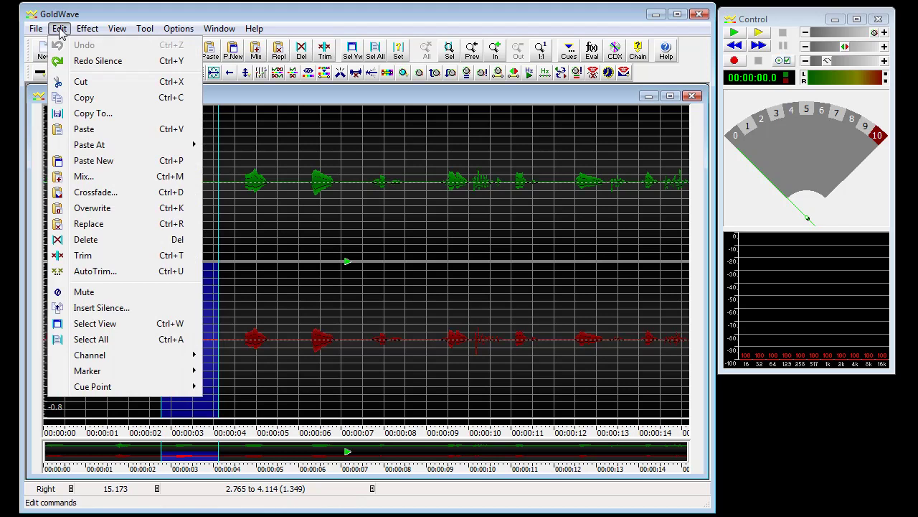
{"action": "left_click", "coordinate": [83, 82]}
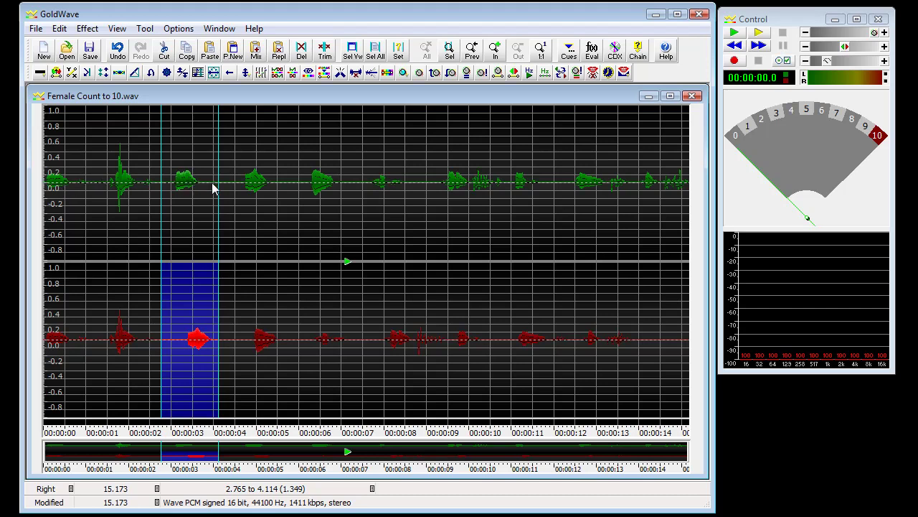
Undo the right-channel cut and set editing back to both channels.
{"action": "key", "text": "ctrl+z"}
{"action": "left_click", "coordinate": [59, 28]}
{"action": "mouse_move", "coordinate": [190, 355]}
{"action": "left_click", "coordinate": [239, 386]}
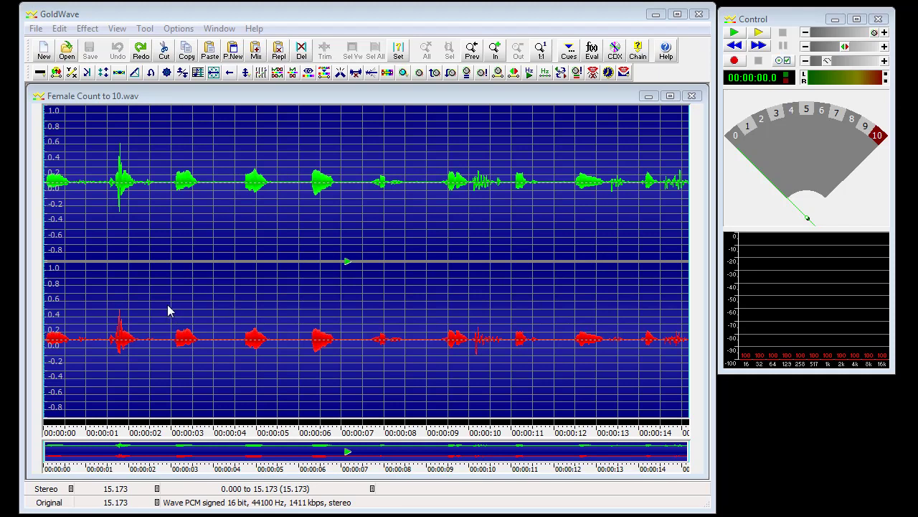
Delete 2.9–4.215 s from the right channel only, then undo the deletion.
{"action": "left_click_drag", "start_coordinate": [168, 310], "coordinate": [223, 304]}
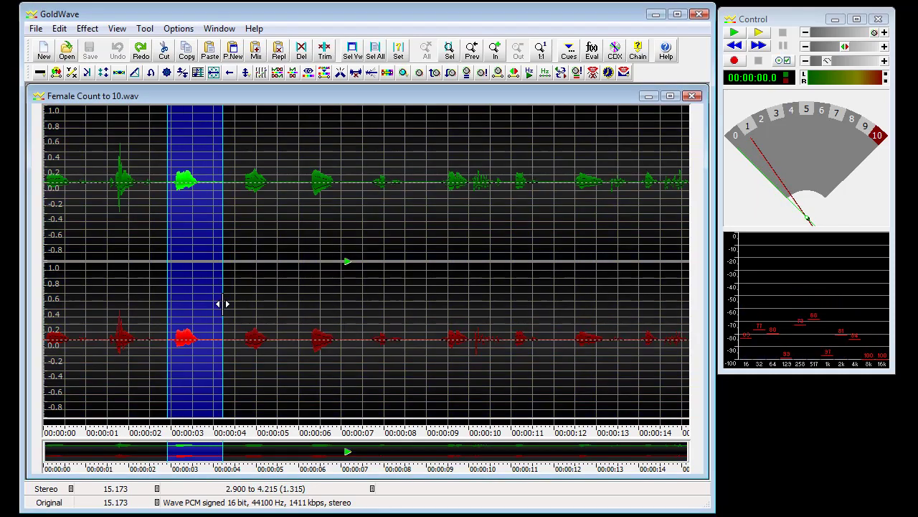
{"action": "left_click", "coordinate": [59, 28]}
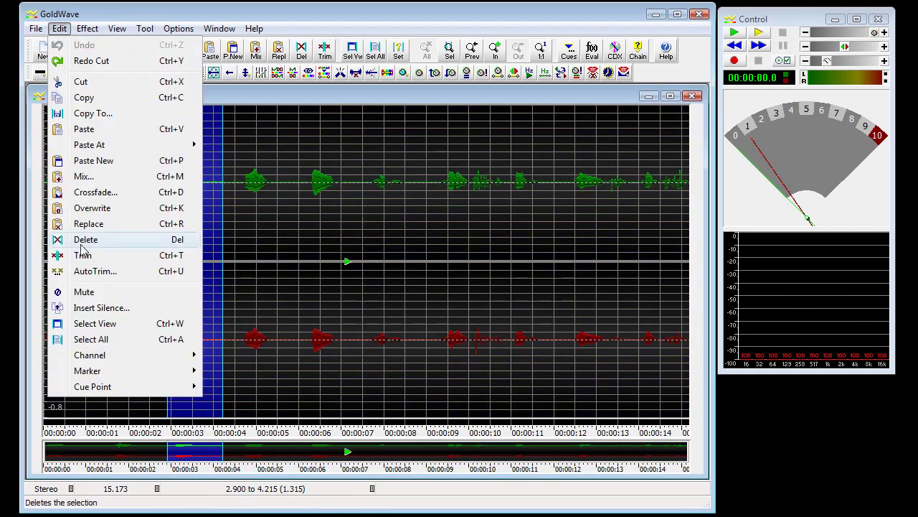
{"action": "mouse_move", "coordinate": [107, 355]}
{"action": "left_click", "coordinate": [240, 368]}
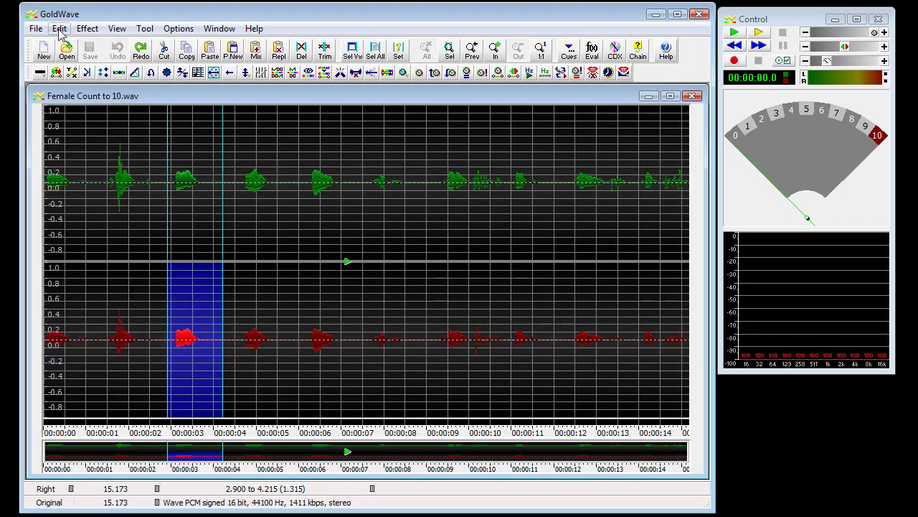
{"action": "left_click", "coordinate": [60, 29]}
{"action": "left_click", "coordinate": [87, 241]}
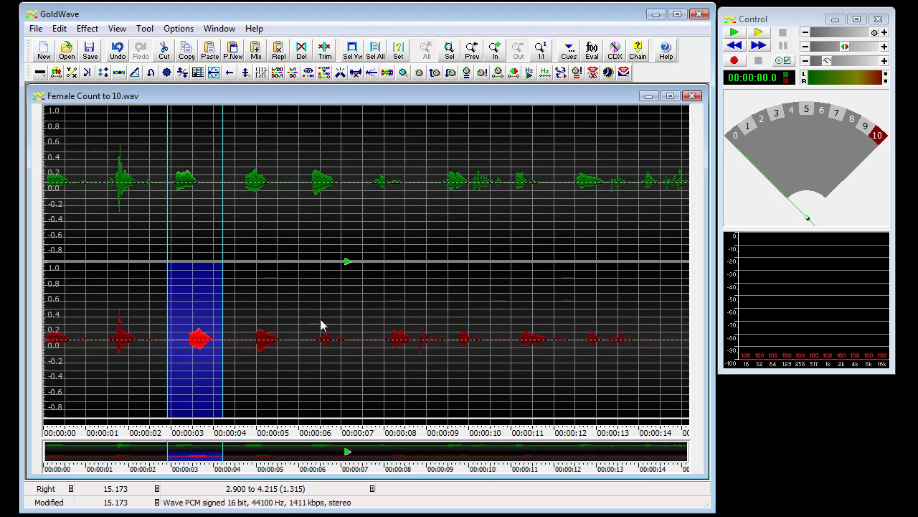
{"action": "left_click", "coordinate": [118, 50]}
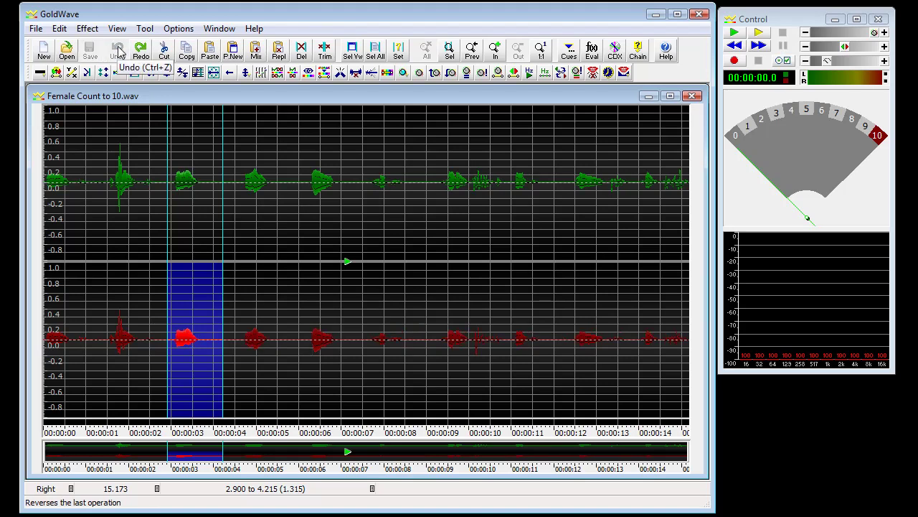
Mute the right channel's 2.9–4.215 s selection, then undo the mute.
{"action": "left_click", "coordinate": [59, 28]}
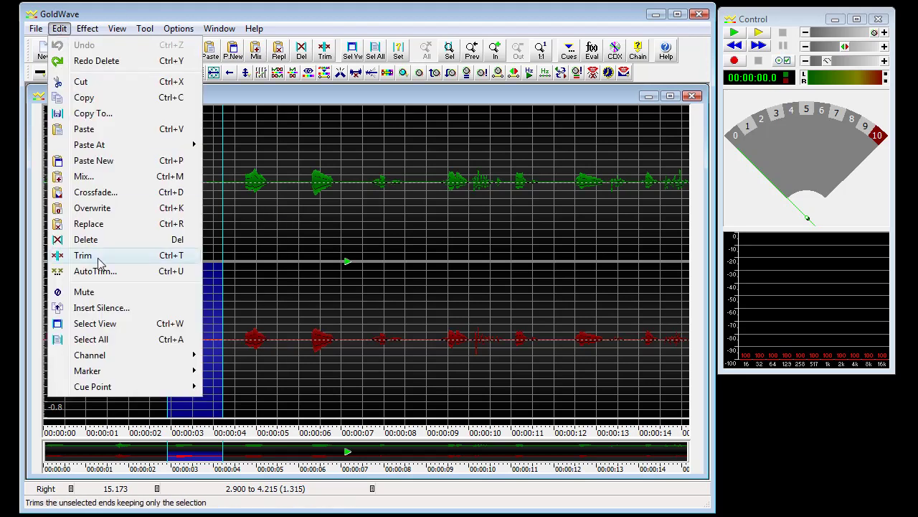
{"action": "left_click", "coordinate": [85, 294]}
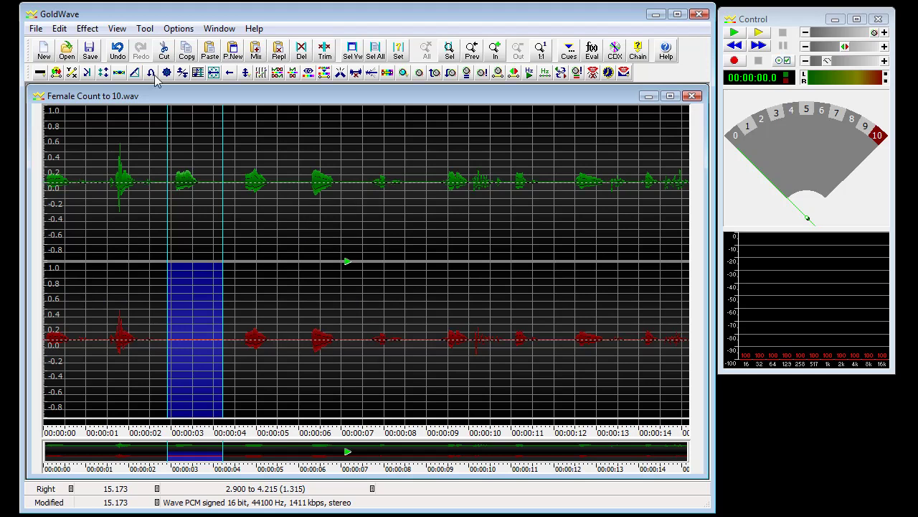
{"action": "left_click", "coordinate": [117, 52]}
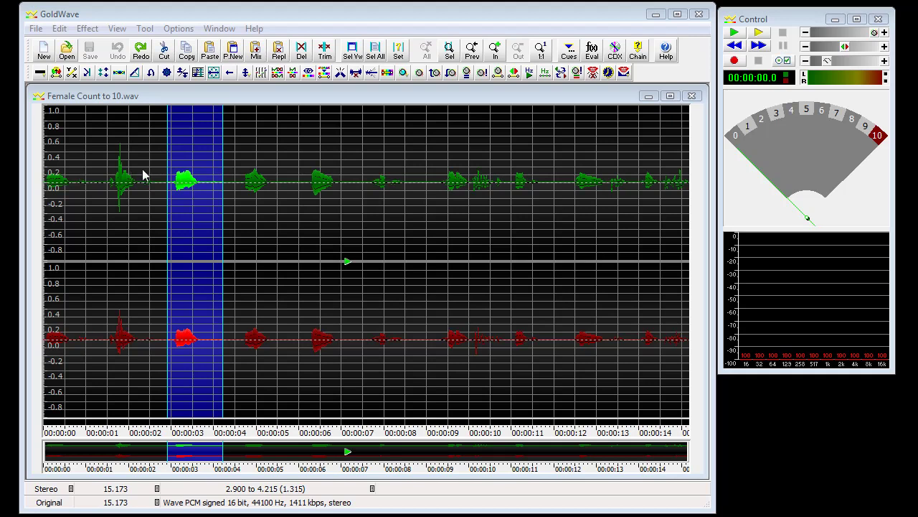
Restrict editing to the left channel, select the entire file, and copy it.
{"action": "left_click", "coordinate": [60, 29]}
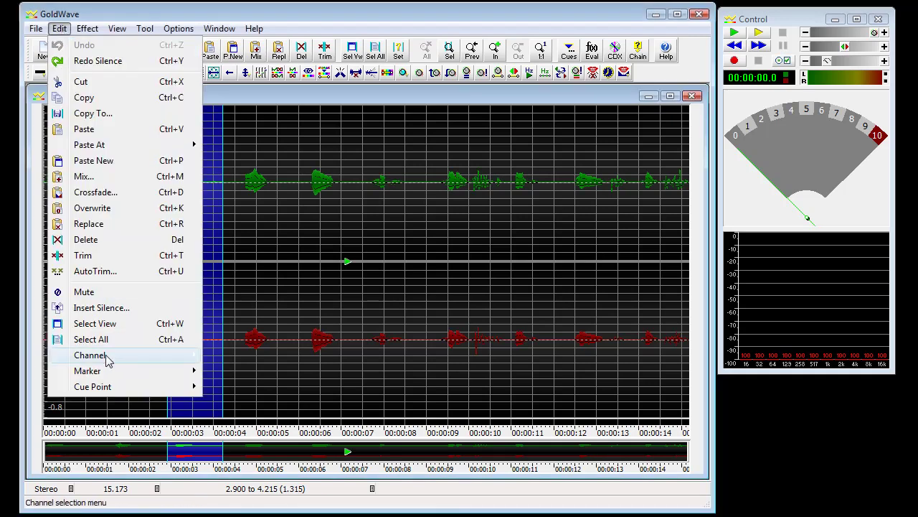
{"action": "mouse_move", "coordinate": [108, 361]}
{"action": "left_click", "coordinate": [238, 355]}
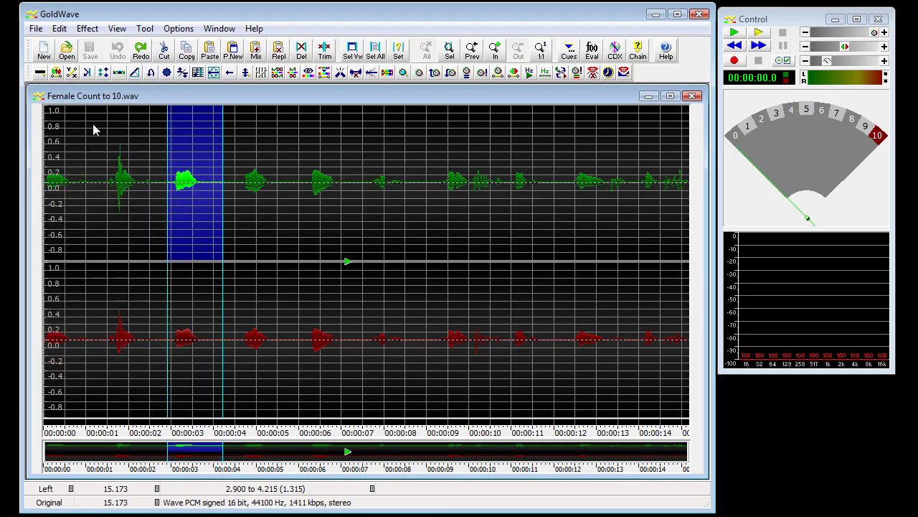
{"action": "left_click", "coordinate": [61, 33]}
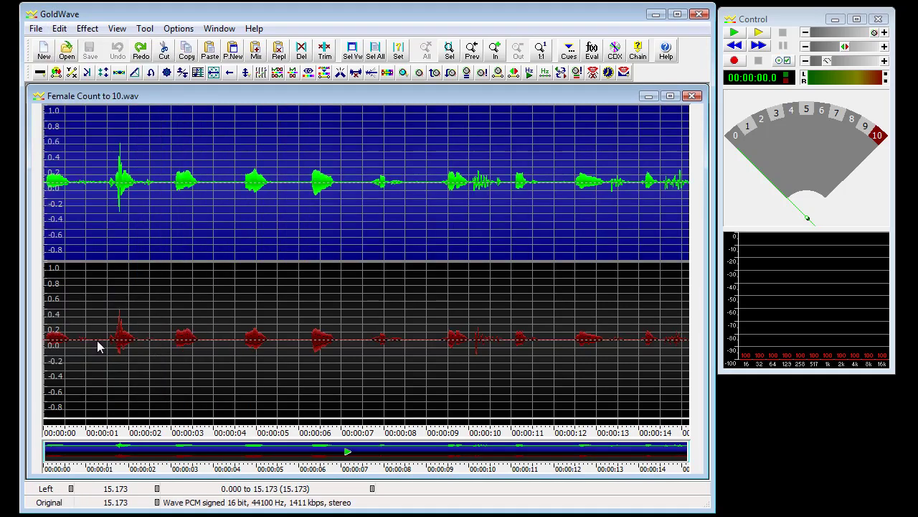
{"action": "left_click", "coordinate": [98, 345]}
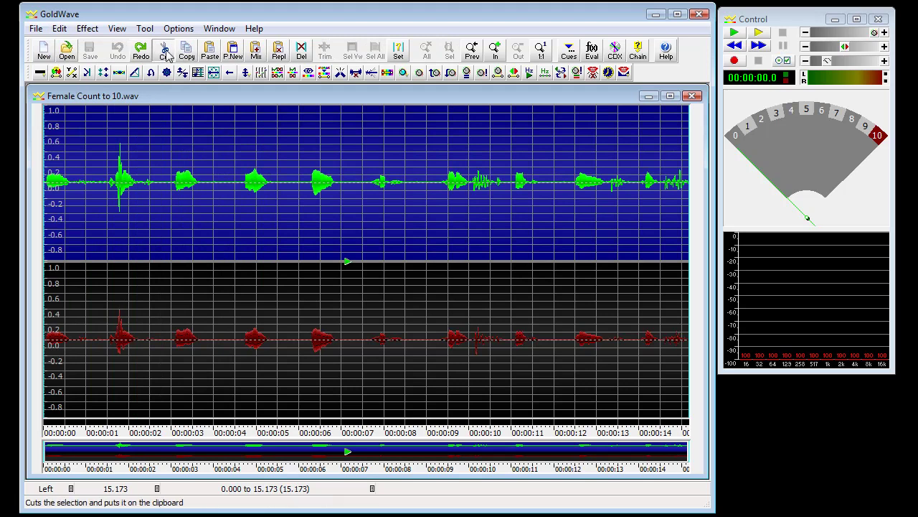
{"action": "left_click", "coordinate": [187, 50]}
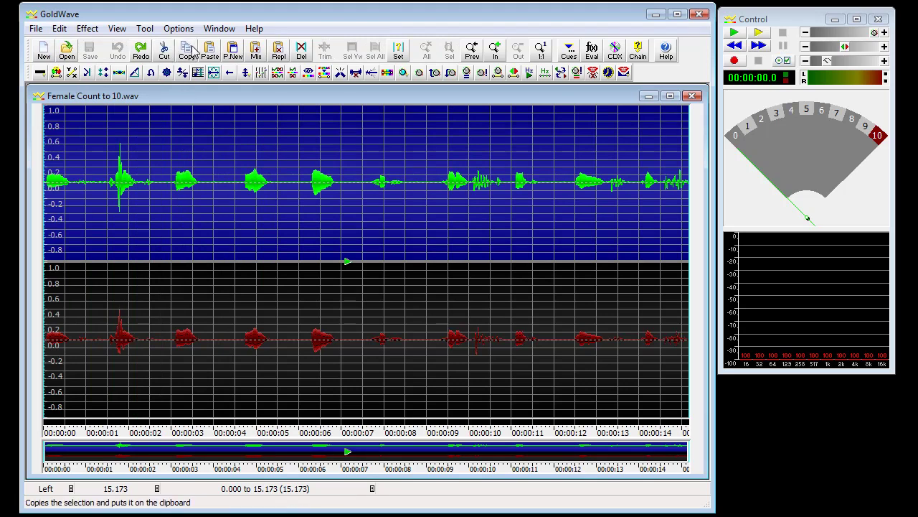
Switch editing to the right channel and paste the copied 15.173-second left-channel audio there.
{"action": "left_click", "coordinate": [59, 28]}
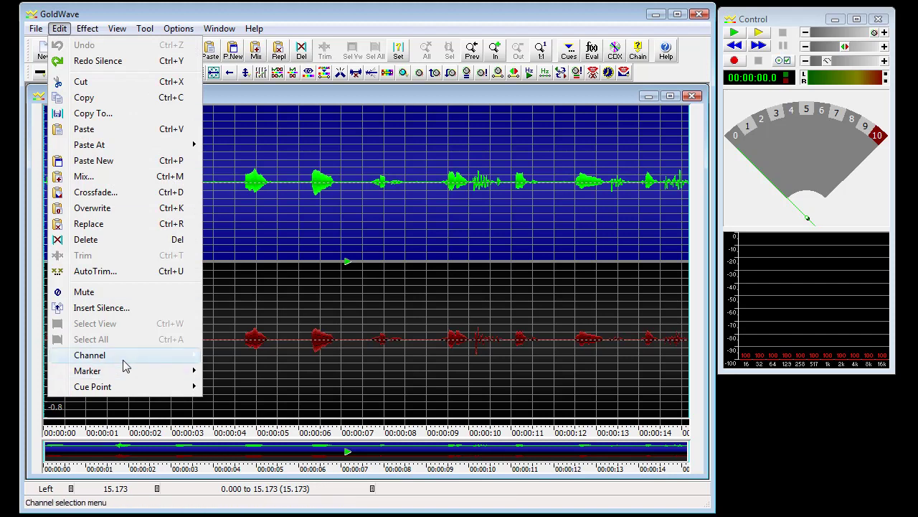
{"action": "mouse_move", "coordinate": [117, 356]}
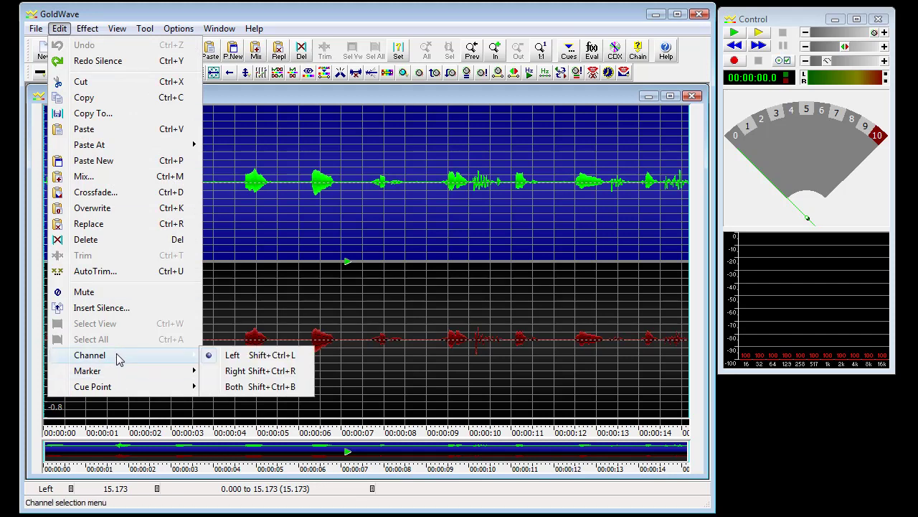
{"action": "left_click", "coordinate": [255, 371]}
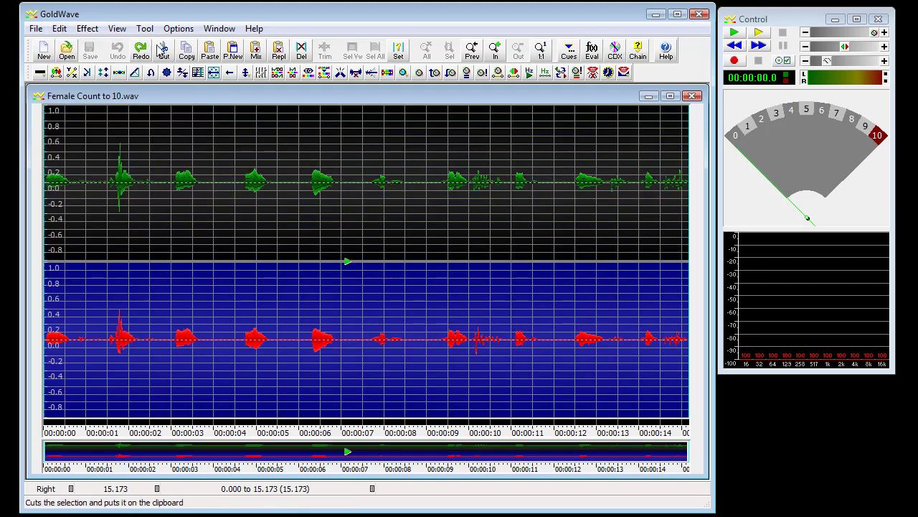
{"action": "left_click", "coordinate": [212, 47]}
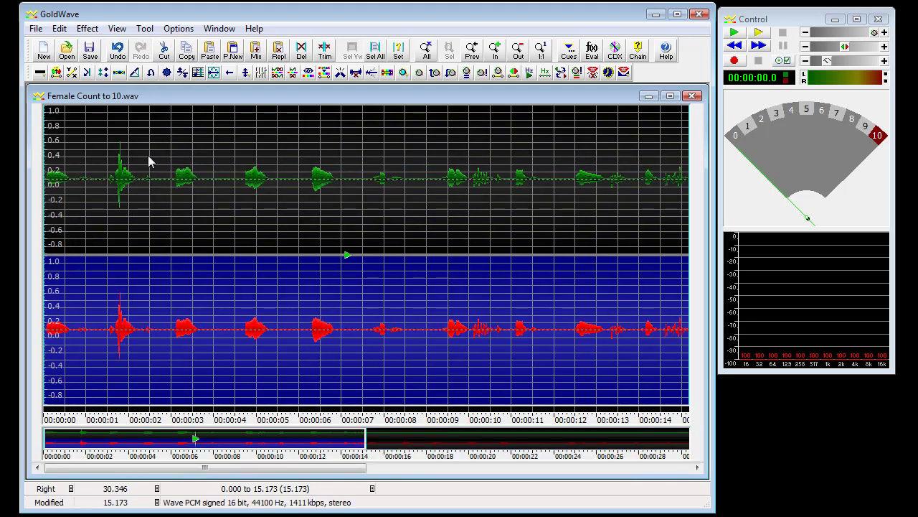